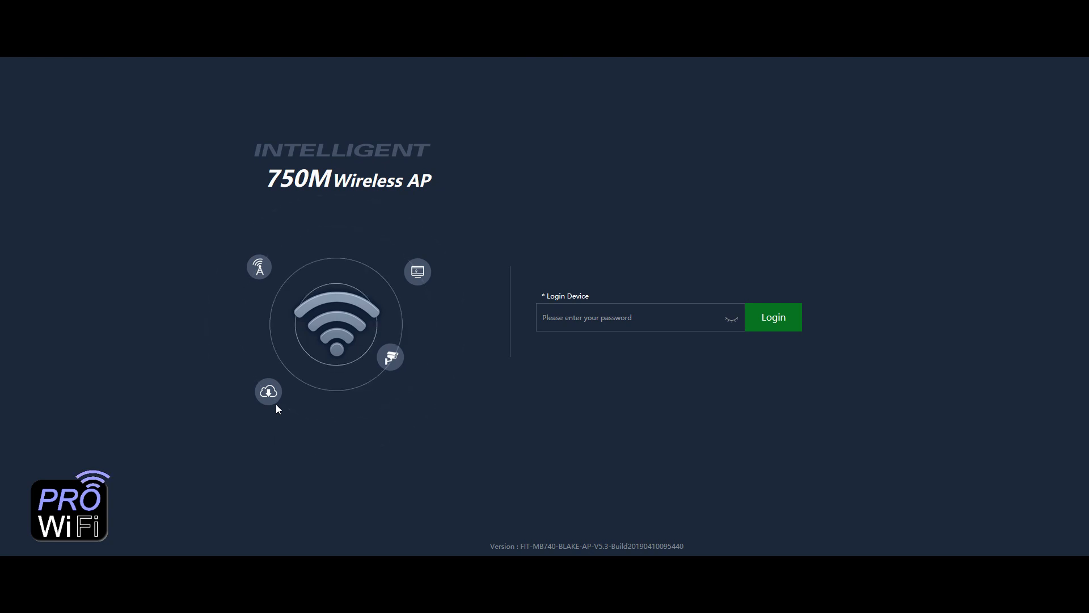
- Enter the admin password, reveal it to verify it, and log in to the access point
click(557, 310)
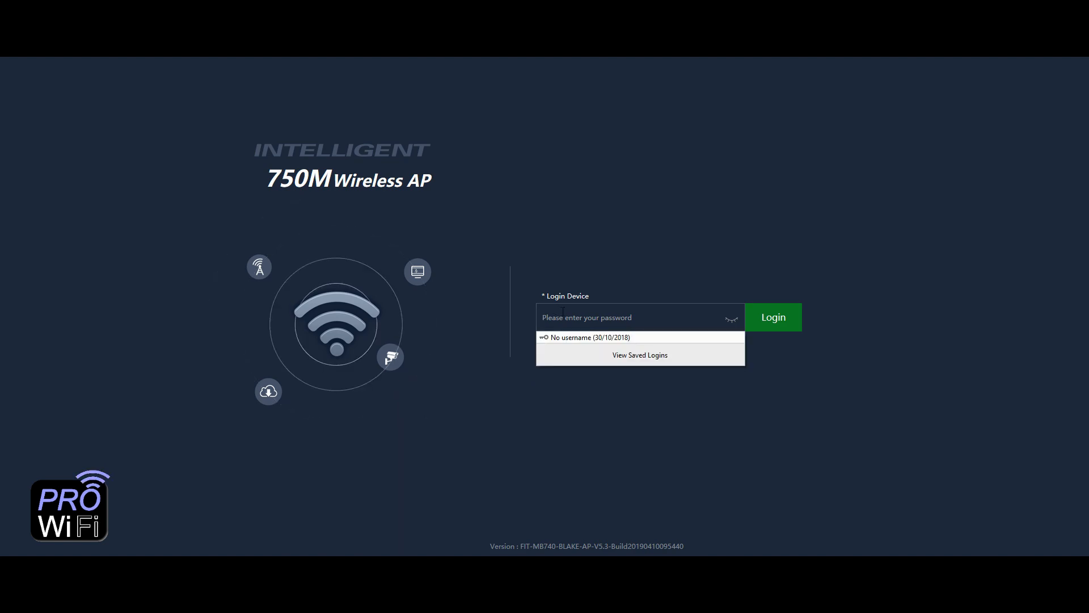
text(admin)
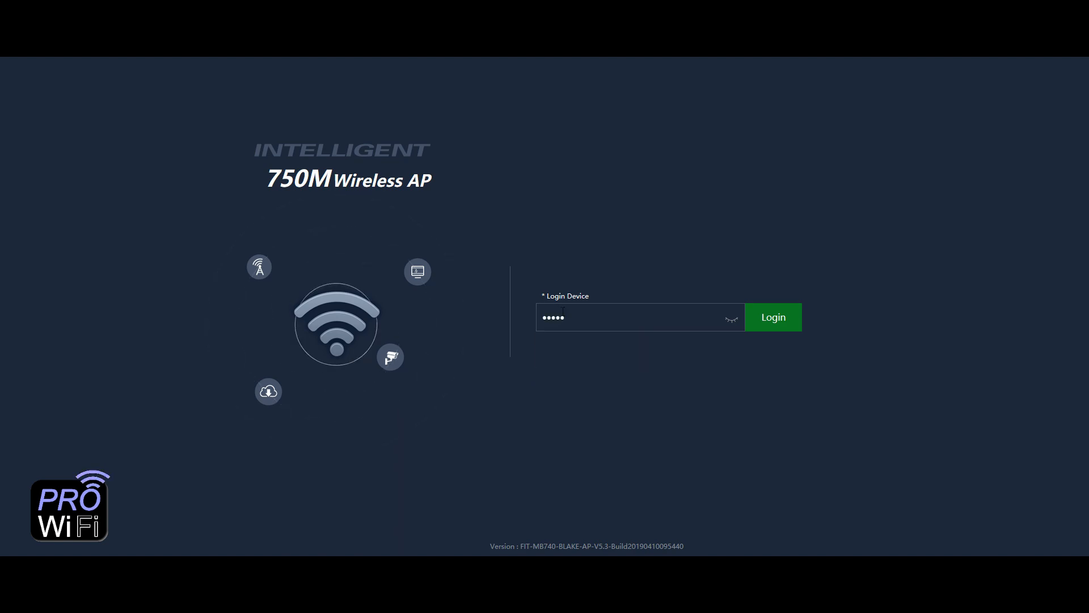
click(731, 320)
click(767, 318)
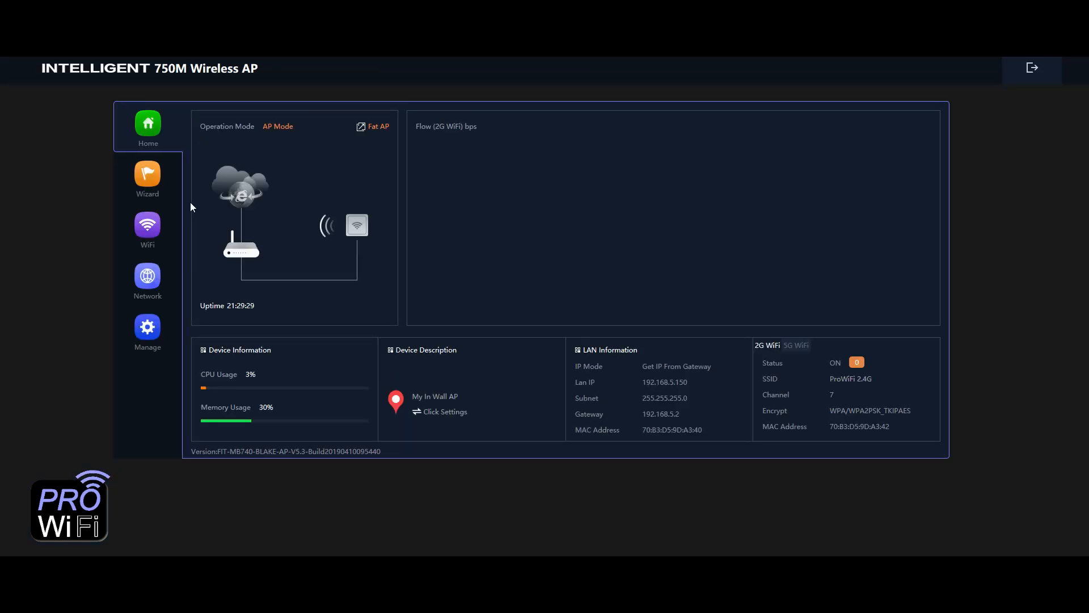
- Launch the setup wizard and choose Gateway Mode
click(146, 179)
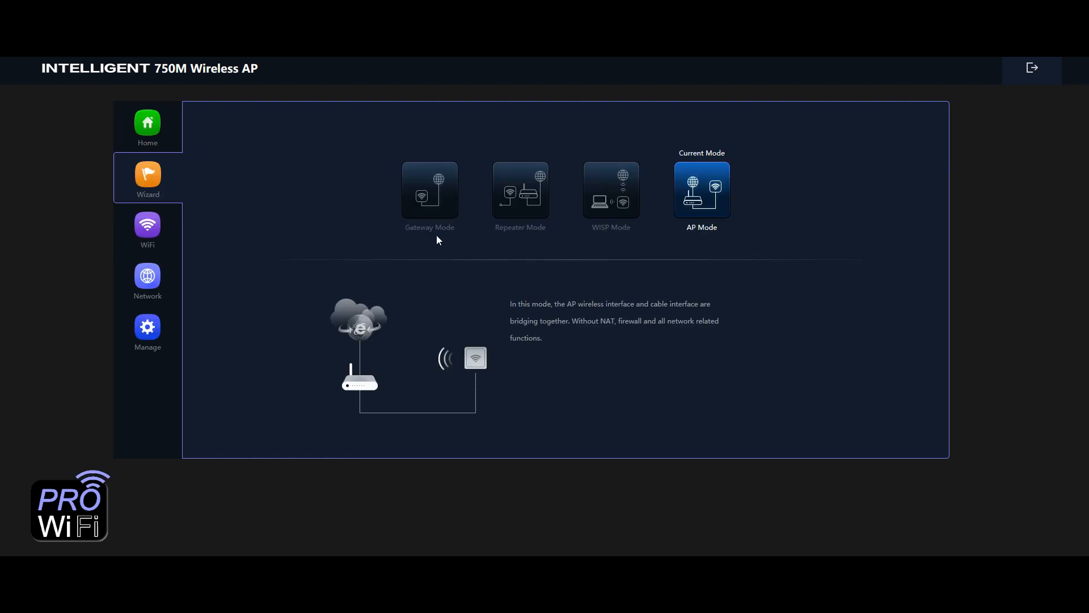
mouse_move(430, 187)
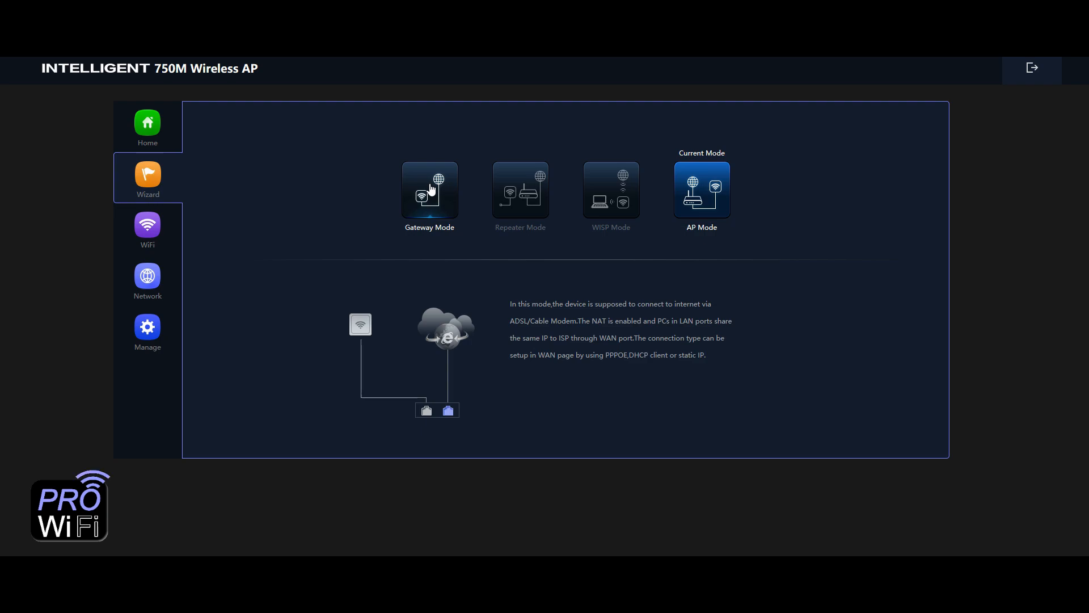
click(431, 188)
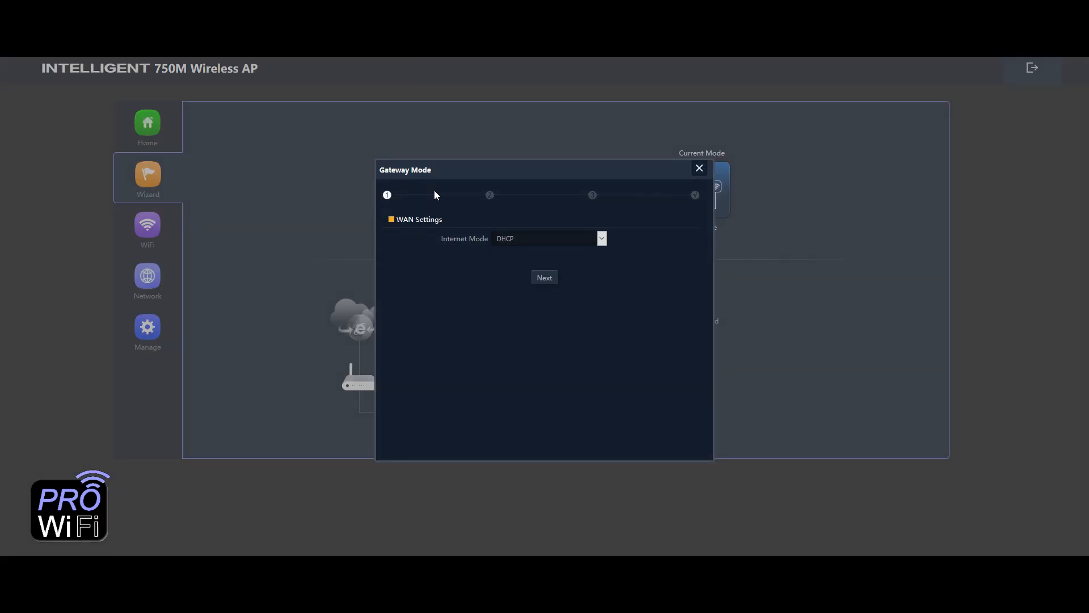
- Change the WAN Internet Mode from DHCP to Static IP
click(514, 237)
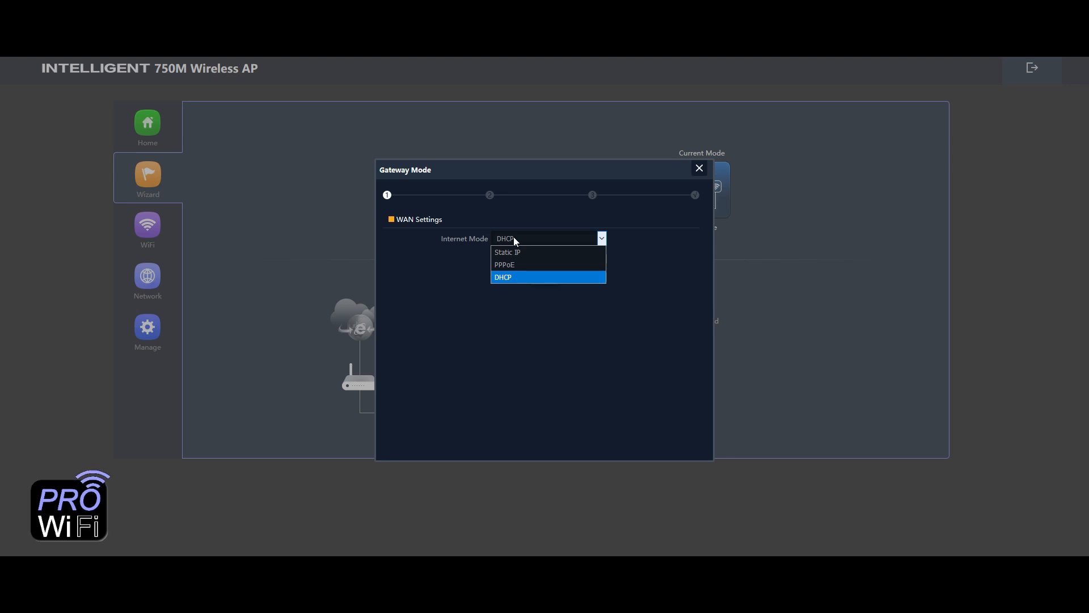
click(514, 238)
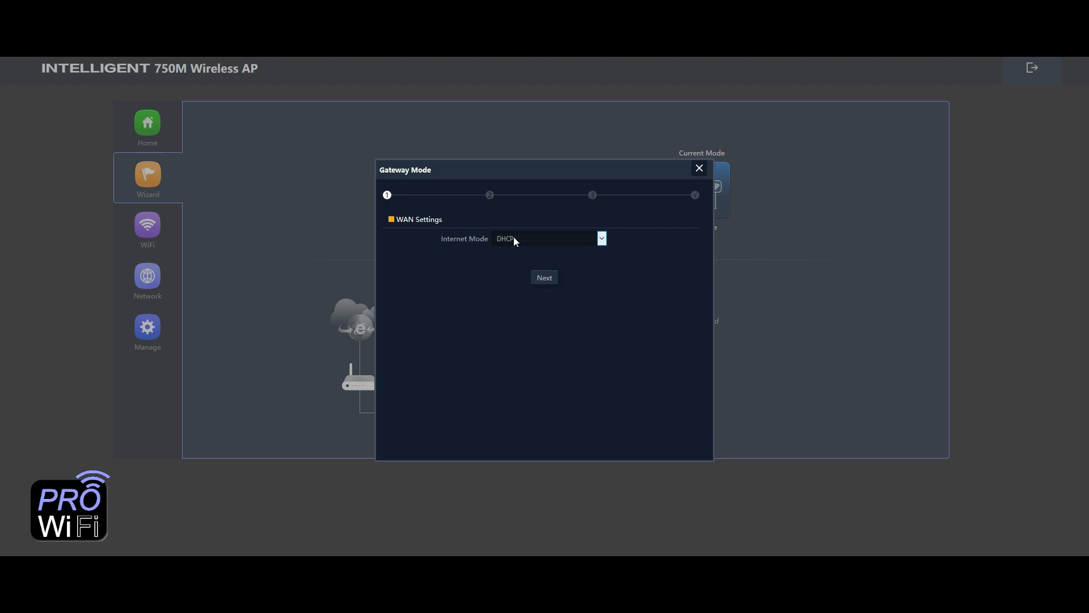
click(514, 240)
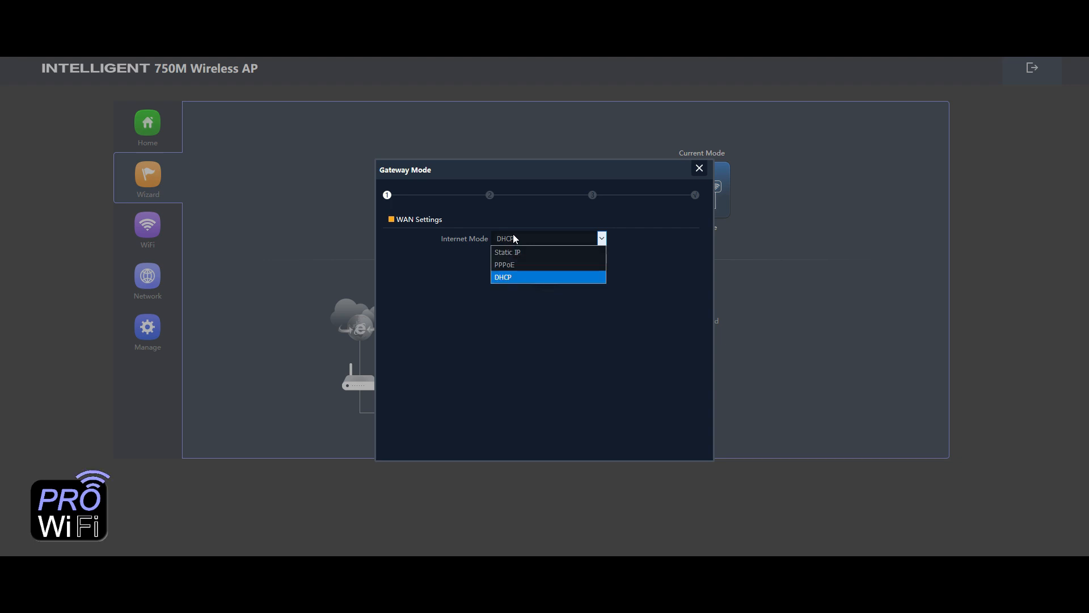
click(519, 253)
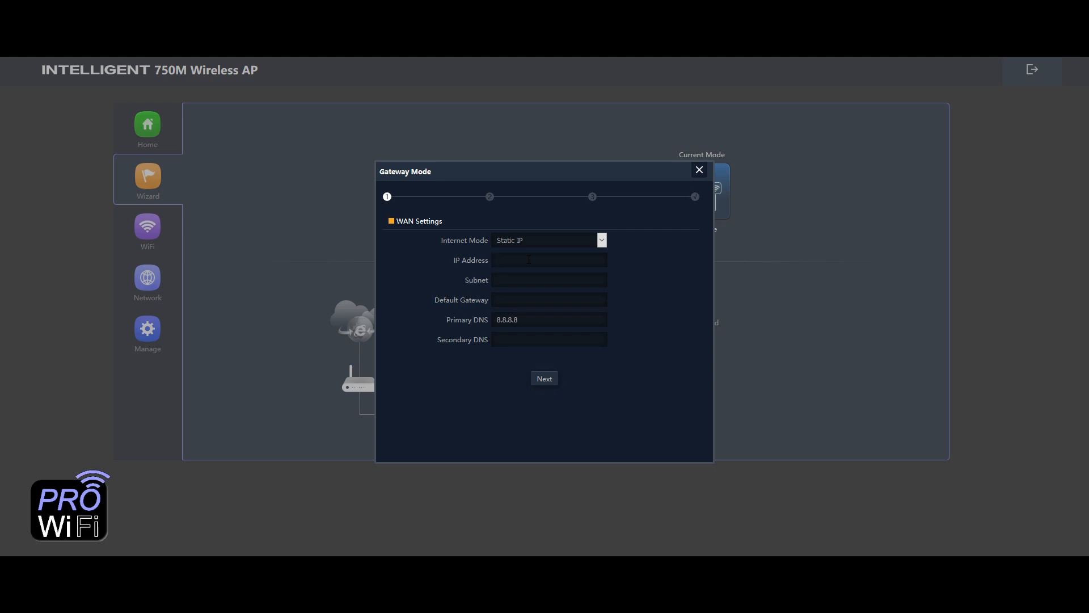
- Try PPPoE, then settle on DHCP as the WAN Internet Mode and advance to 2G WiFi Setting
click(525, 238)
click(525, 264)
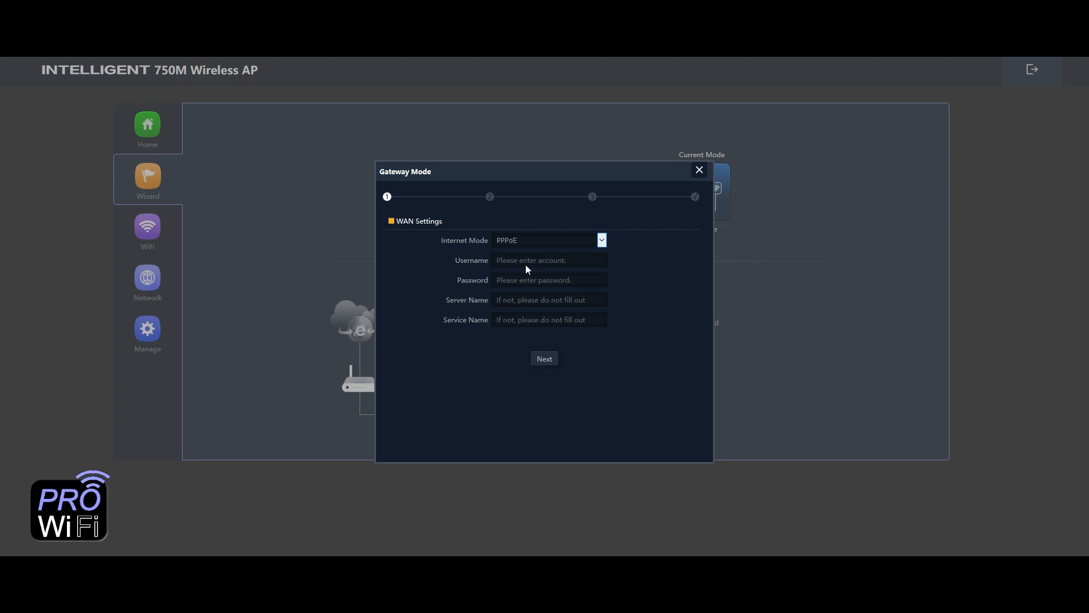
click(529, 236)
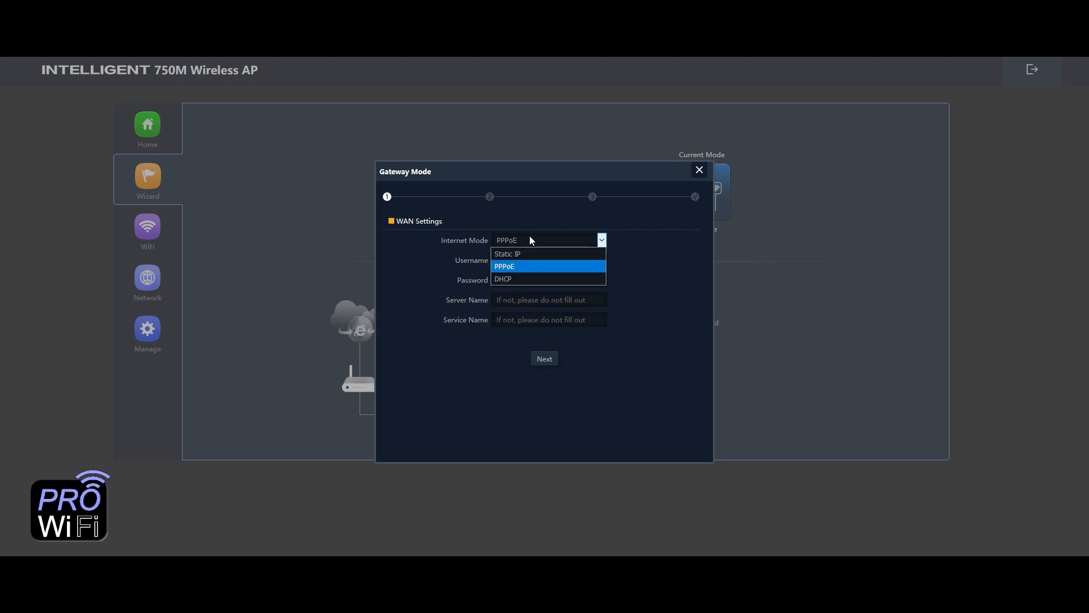
click(528, 275)
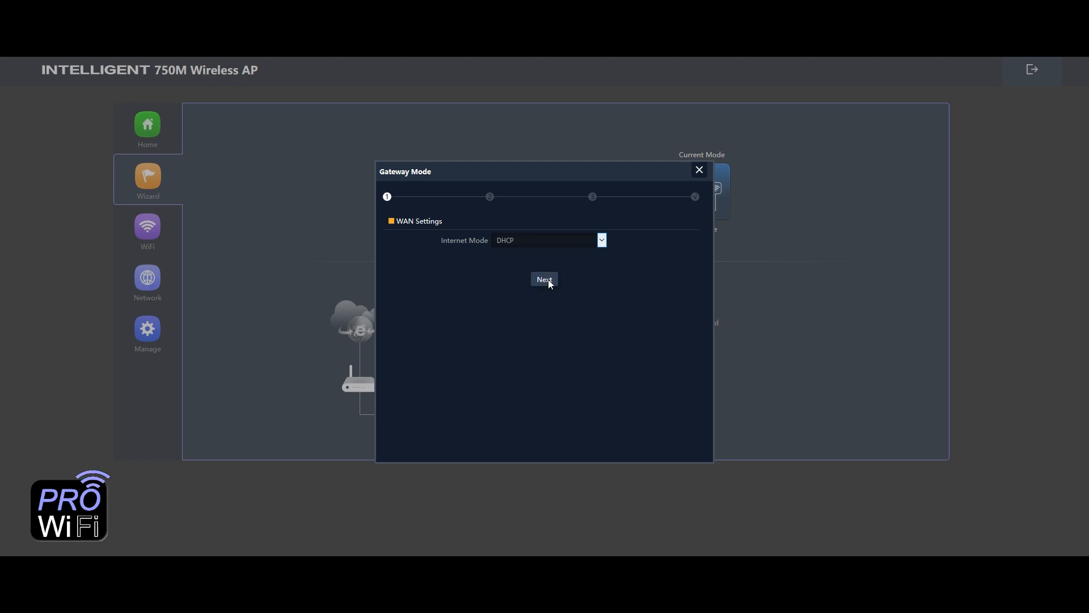
click(548, 280)
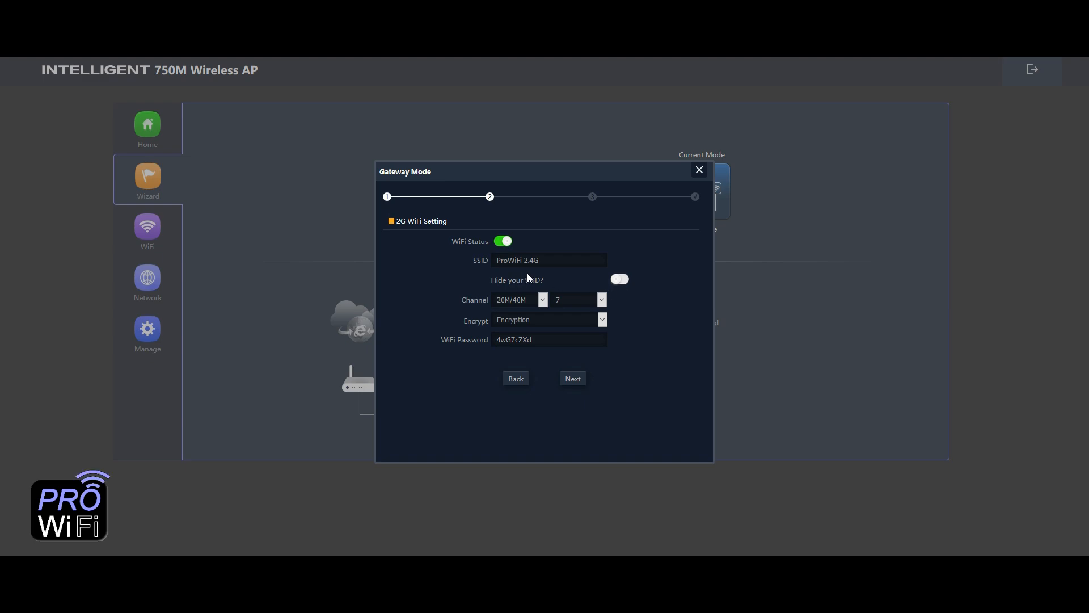
- Keep 20M/40M width and Encryption on the 2.4G WiFi while moving it from channel 7 to 3
click(544, 301)
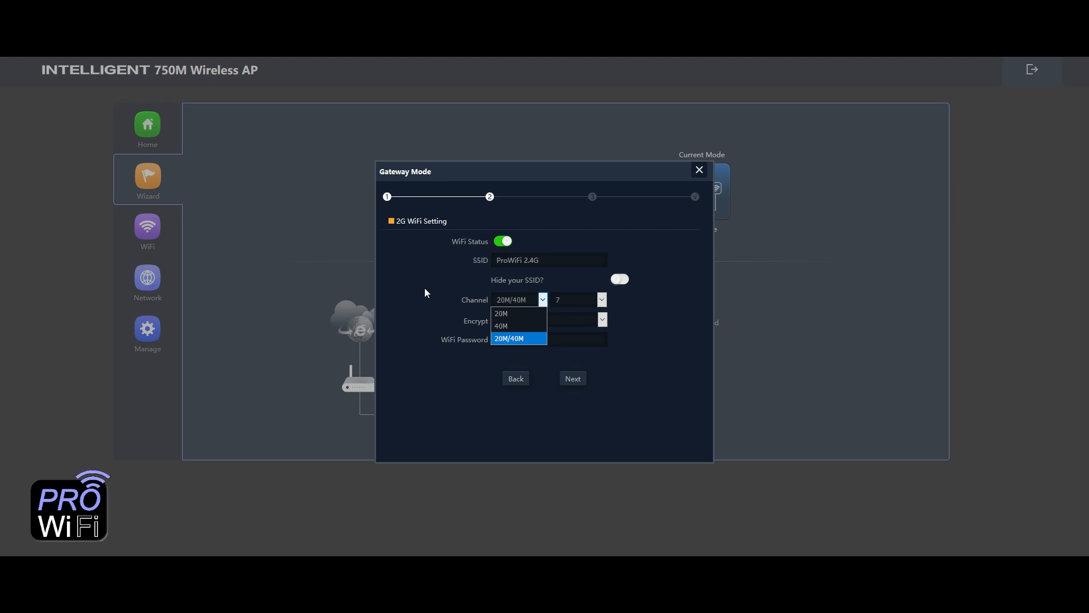
click(501, 338)
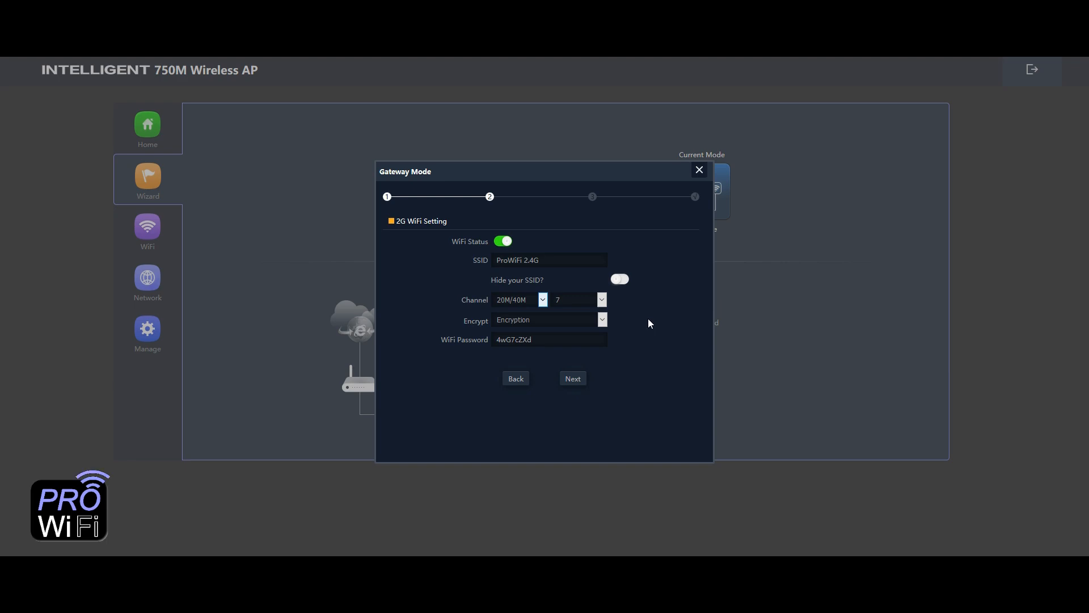
click(603, 300)
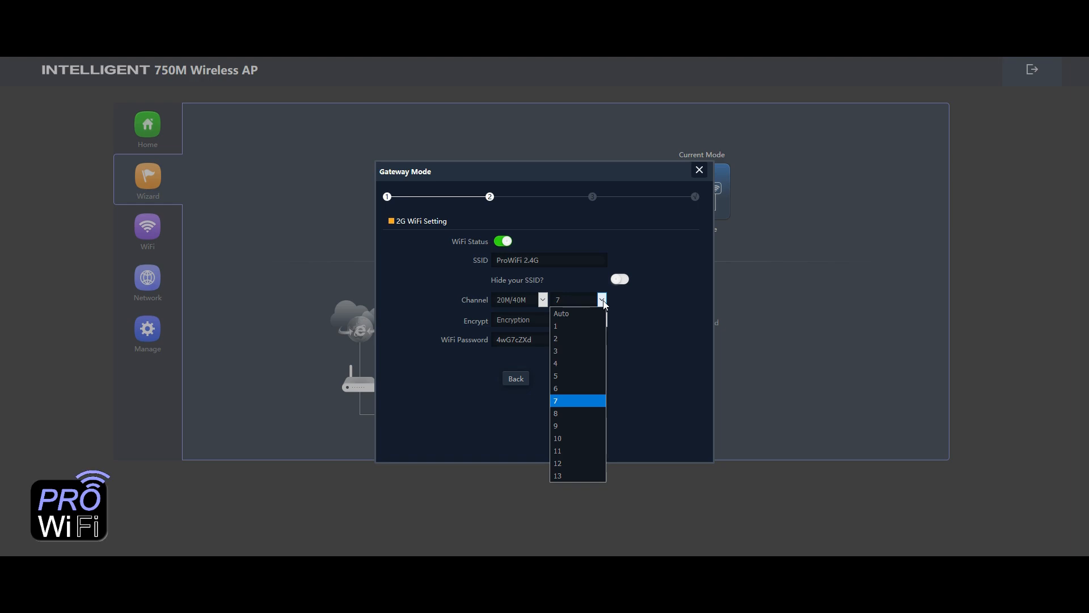
click(572, 352)
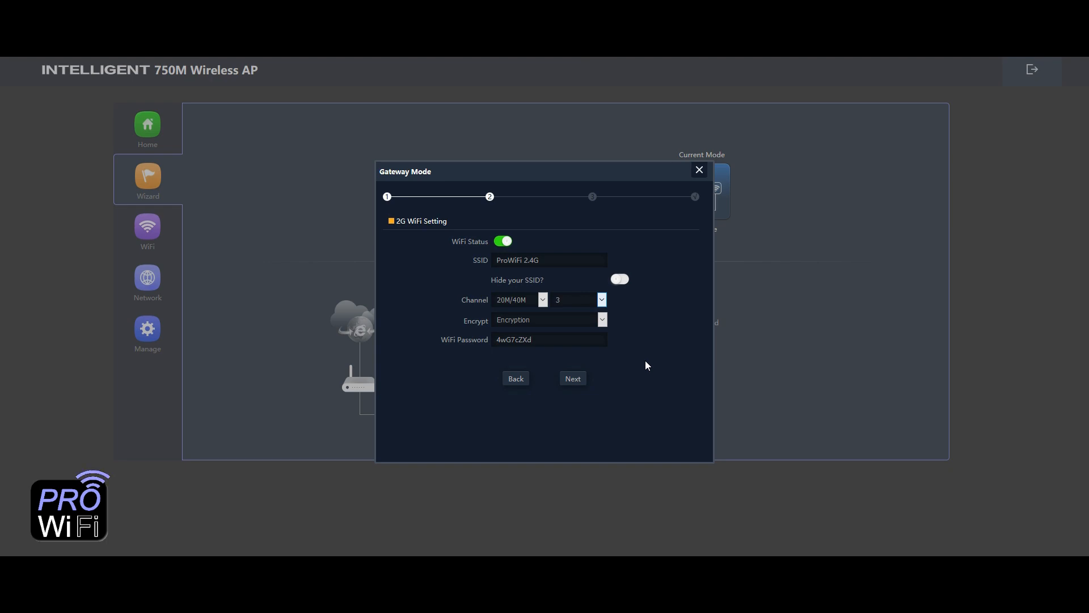
click(575, 324)
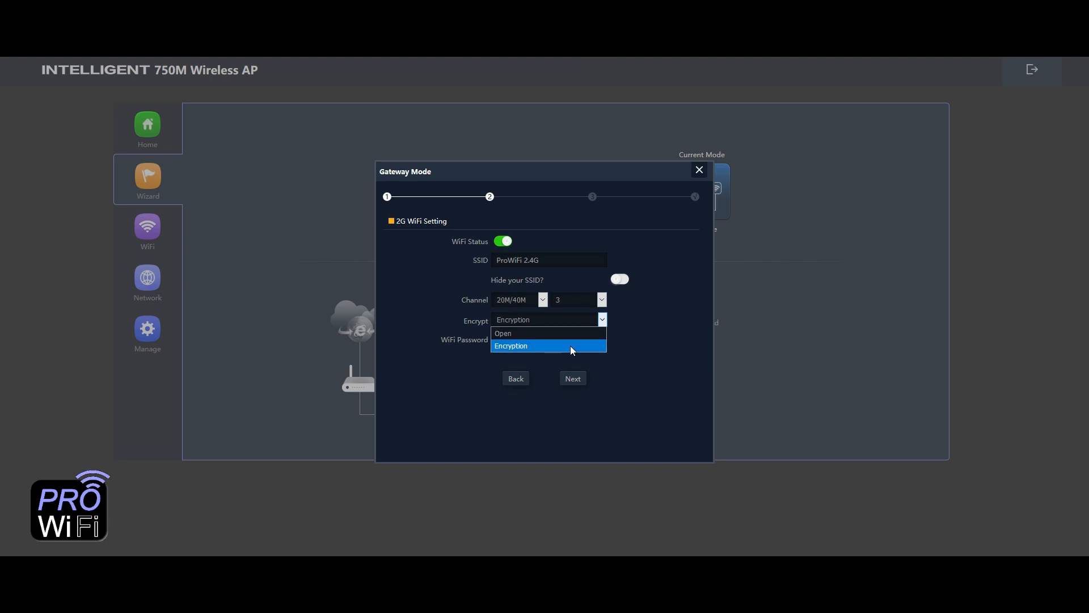
click(570, 345)
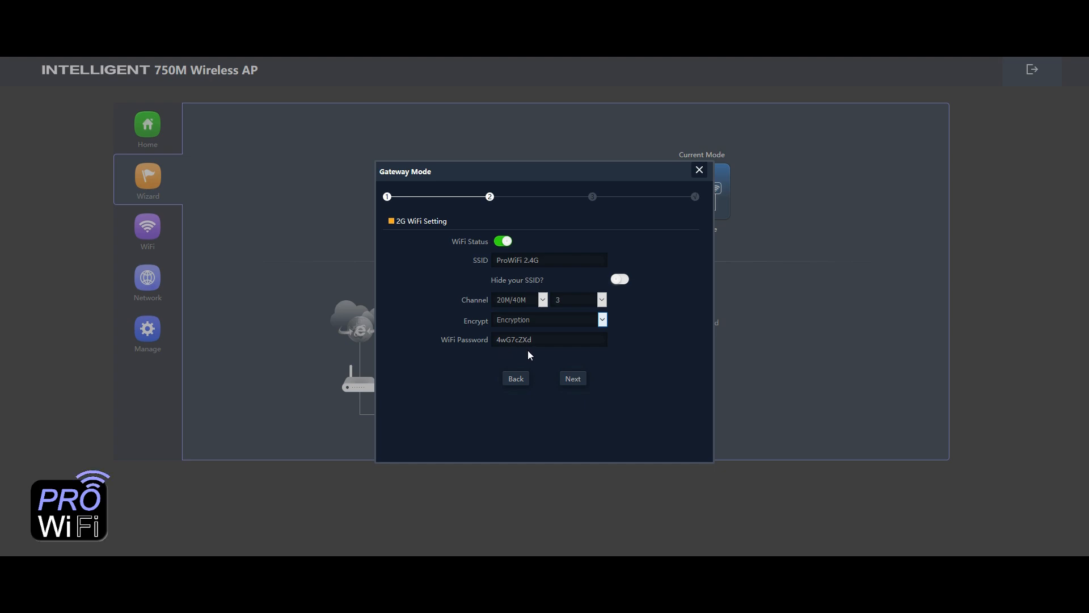
- Advance to 5G WiFi, keeping 20M/40M/80M width, channel 36 and Encryption
click(574, 382)
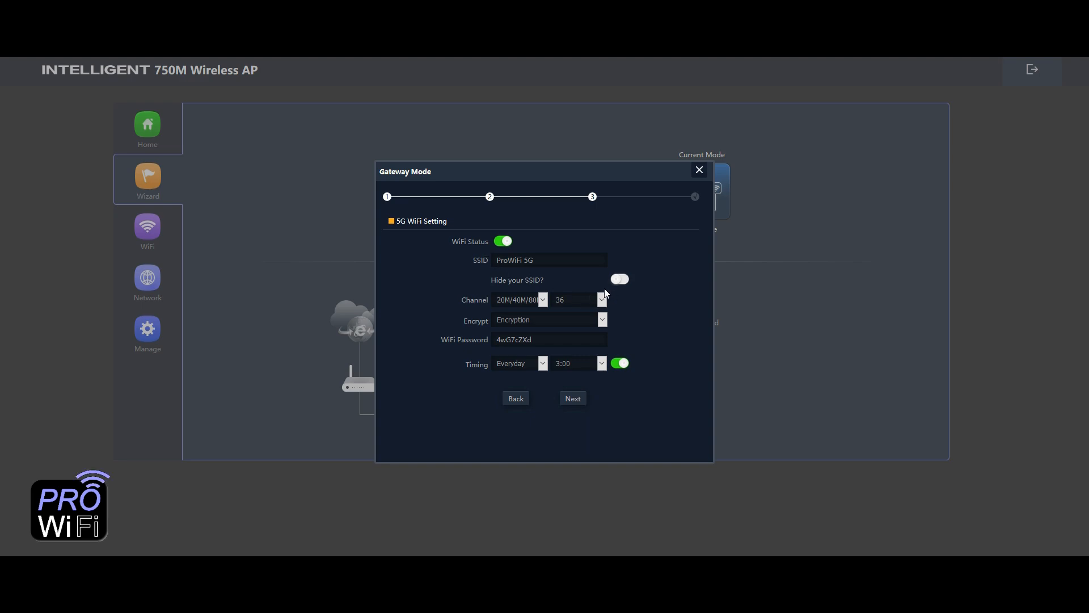
click(543, 302)
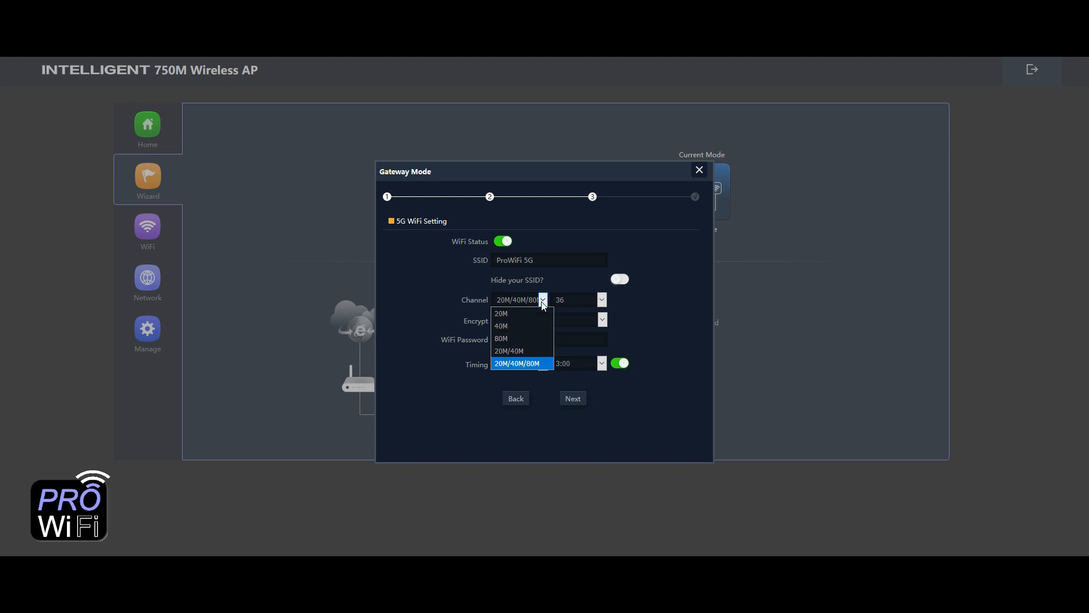
click(517, 364)
click(603, 301)
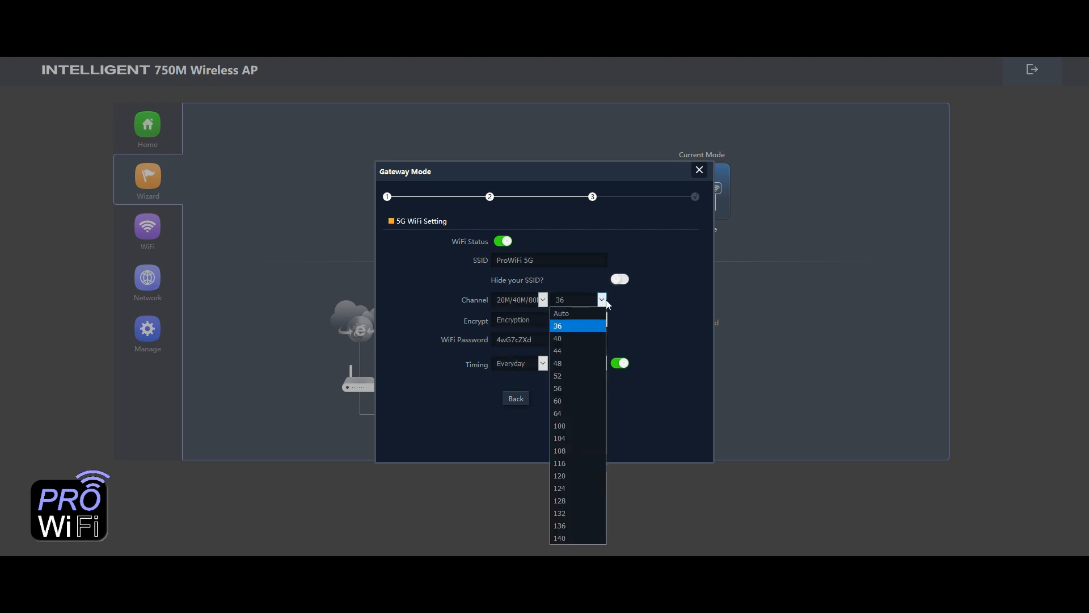
click(575, 327)
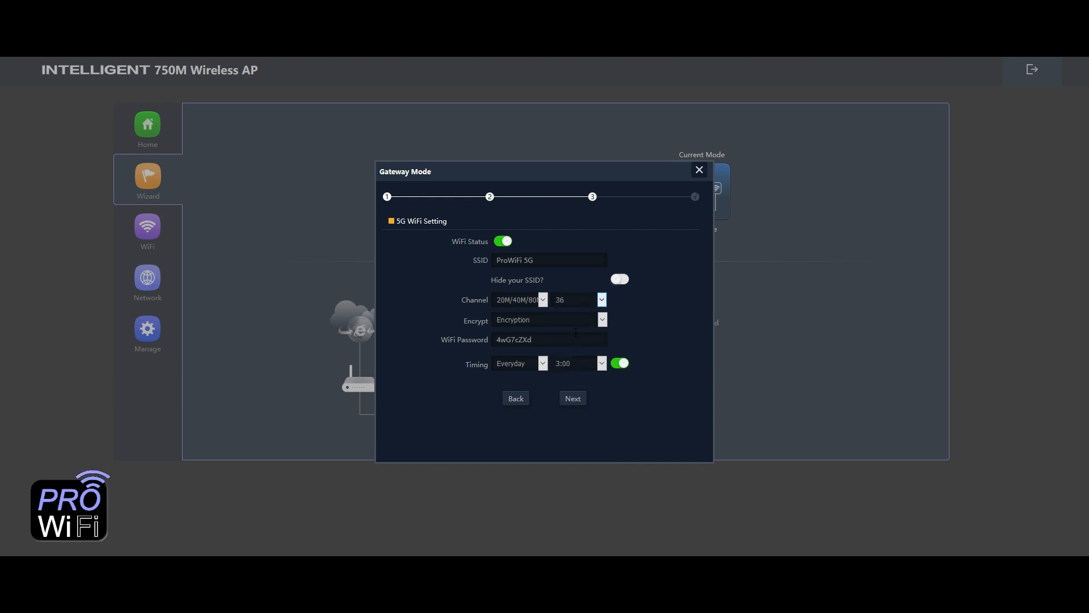
click(535, 323)
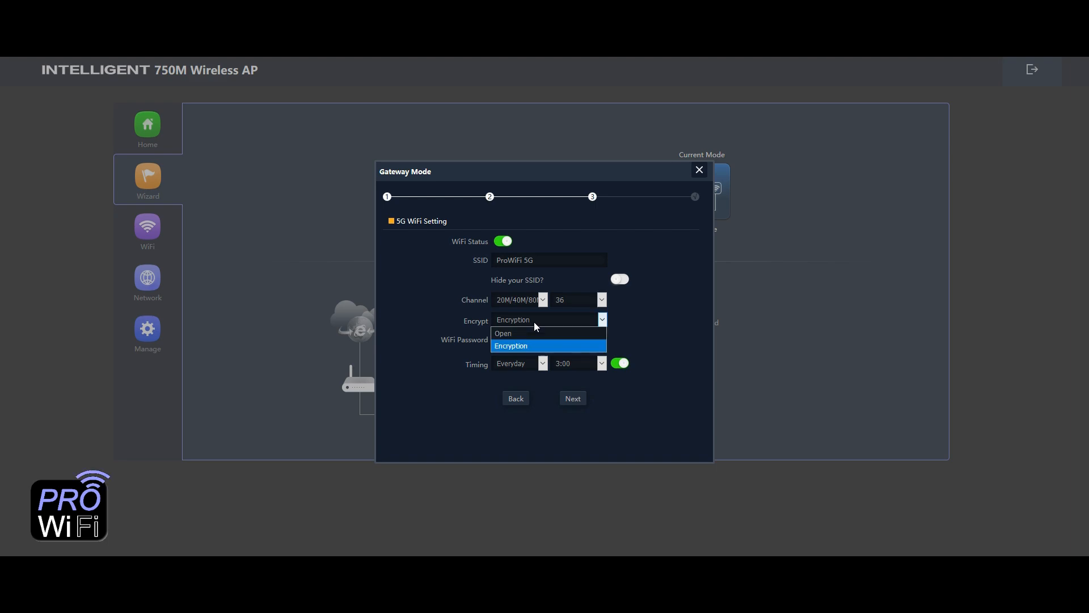
click(533, 344)
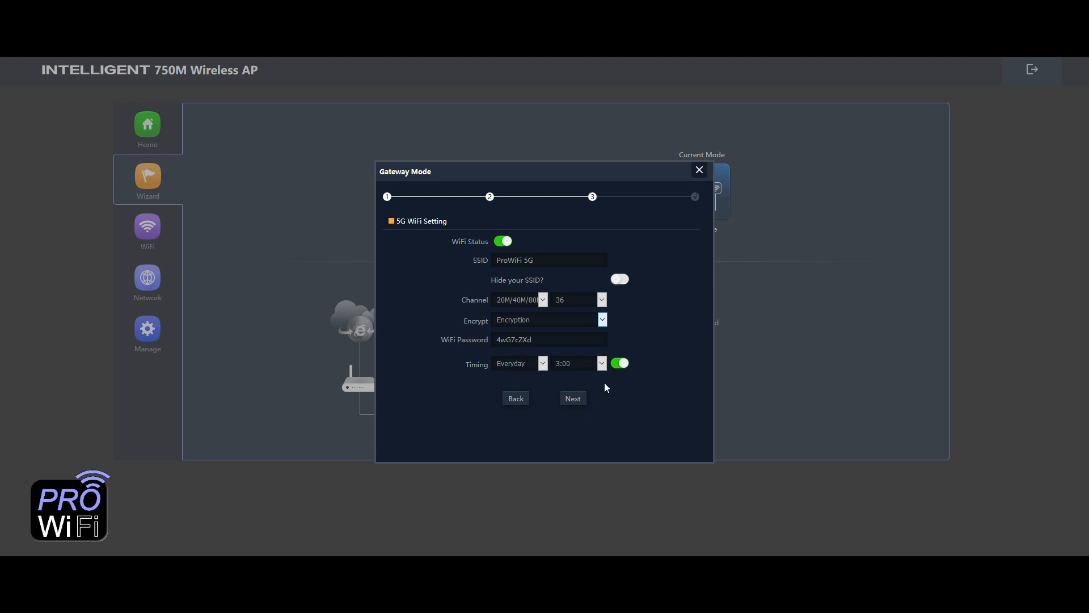
- Set the 5G timing schedule day to Friday, then switch the timing off
click(525, 370)
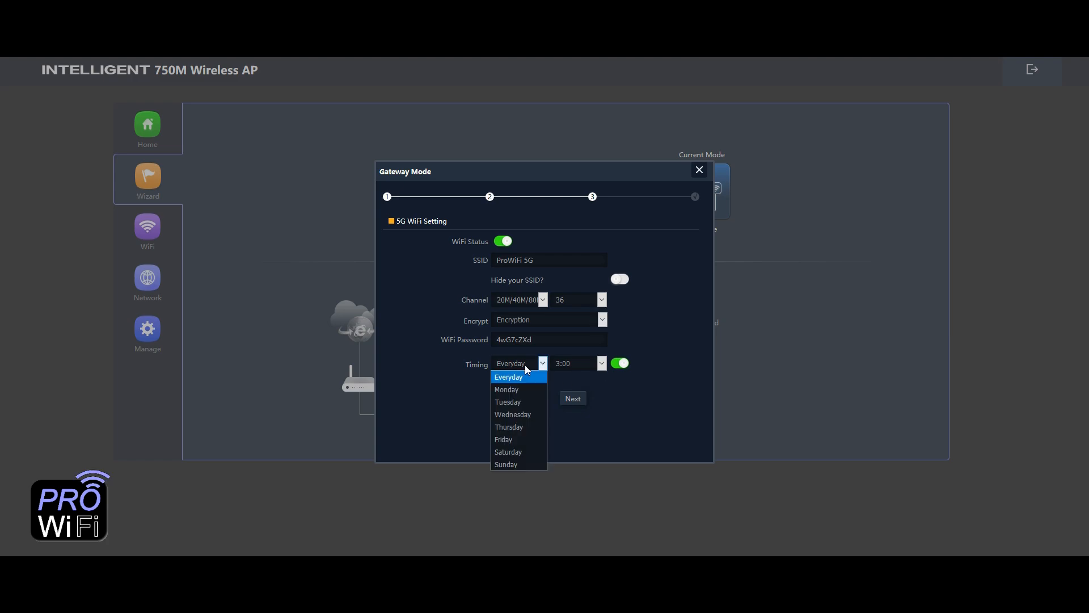
click(505, 439)
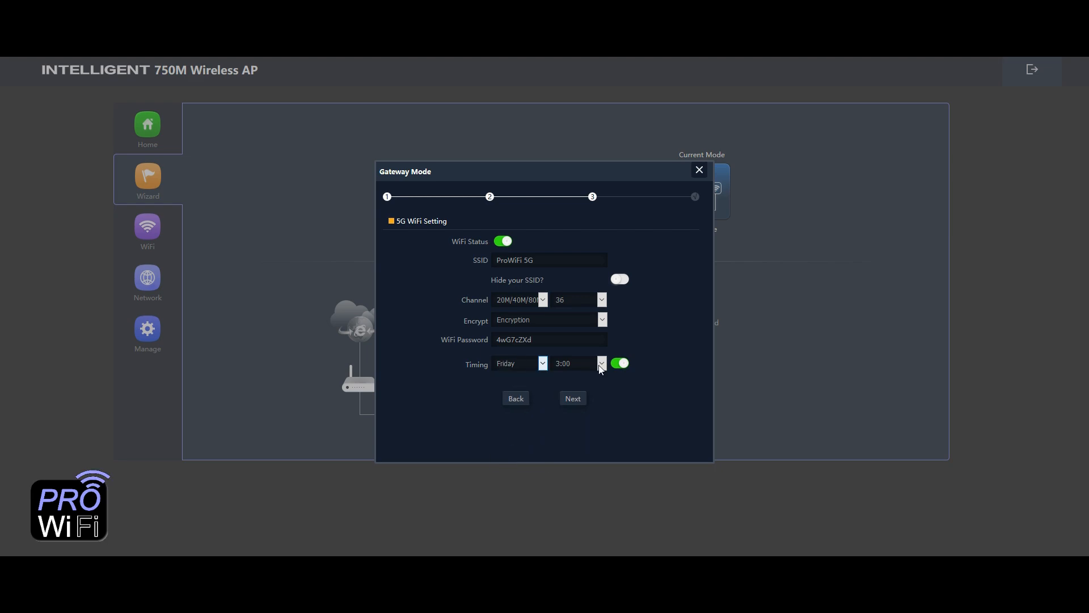
click(620, 364)
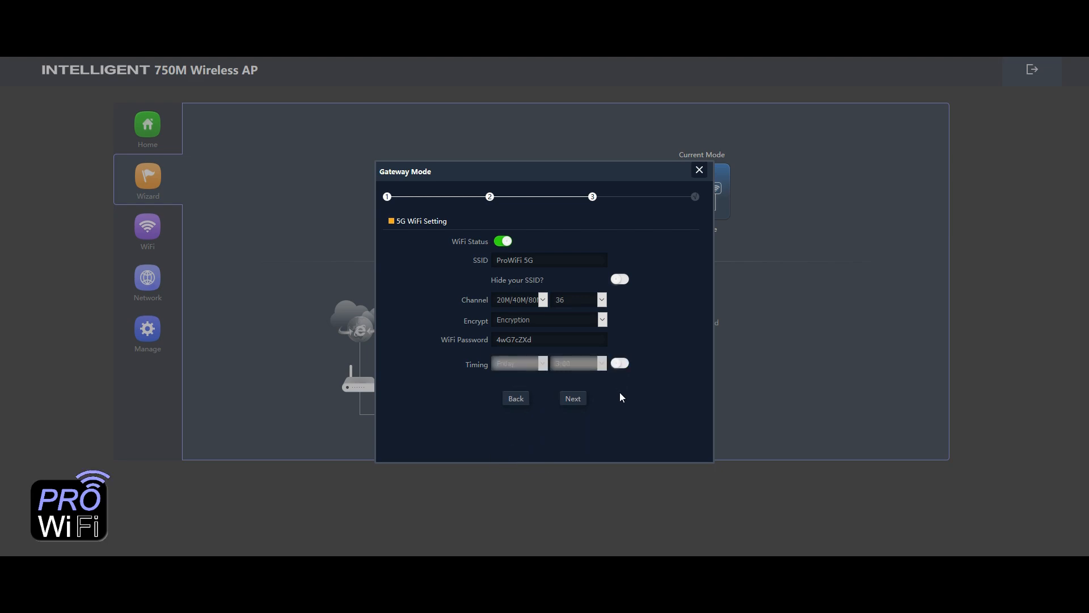
- Submit the Gateway Mode wizard and confirm the reboot prompt
click(571, 403)
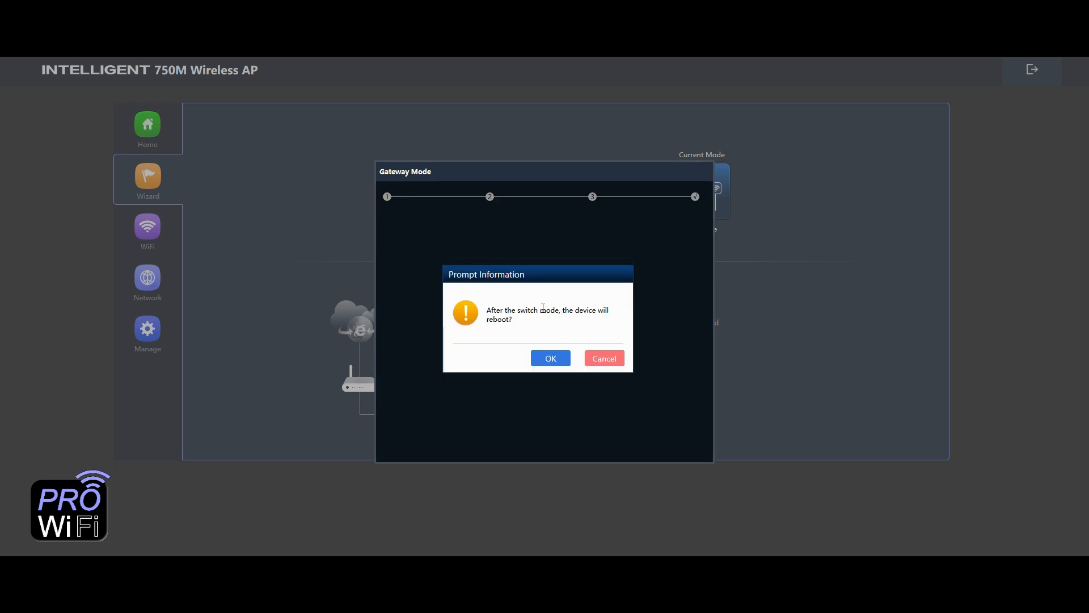
click(550, 358)
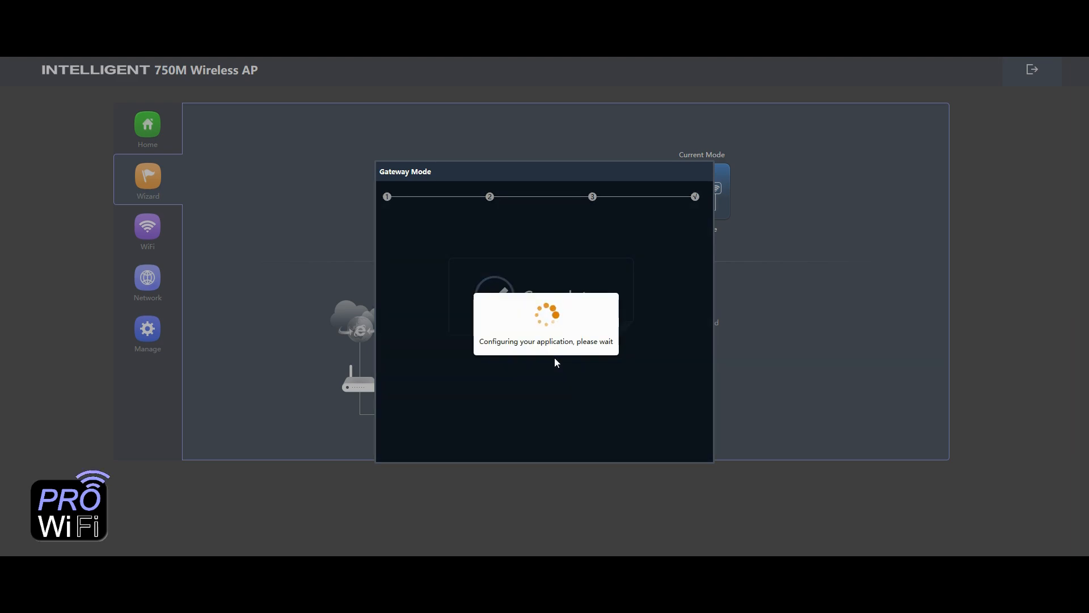